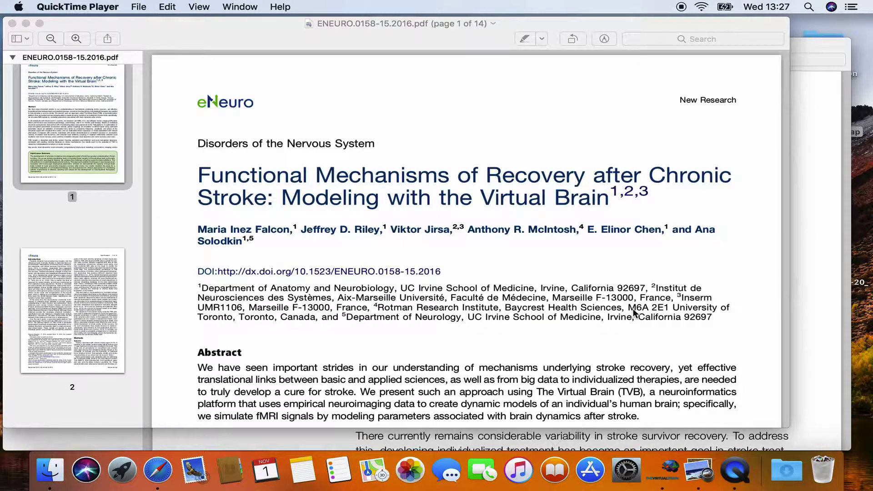
# Step: Bring the fneur-06-00228.pdf paper to the front in Preview
pyautogui.click(800, 217)
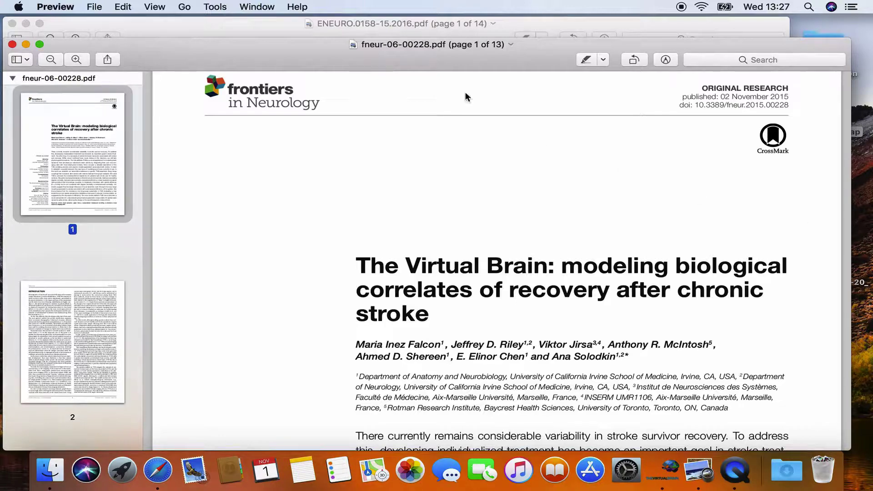
# Step: Return to the ENEURO paper and highlight the abstract phrase about 20 stroke individuals and 11 controls
pyautogui.click(394, 22)
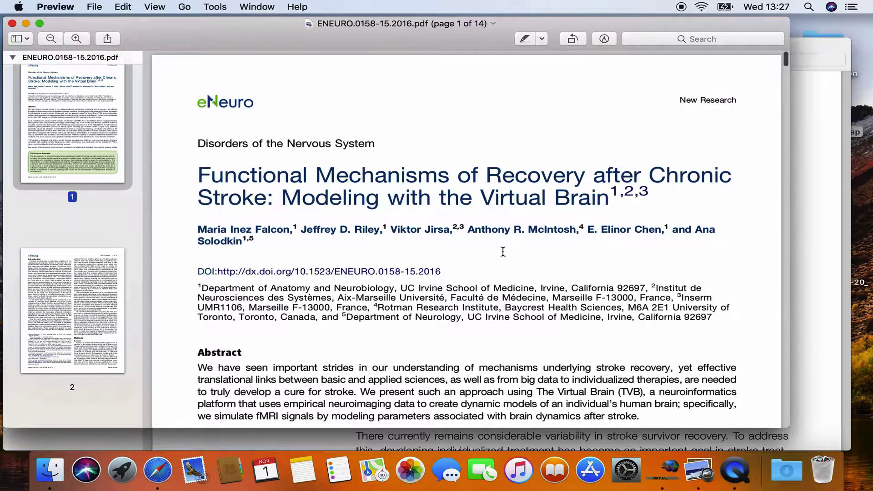
pyautogui.scroll(-5, 503, 250)
pyautogui.scroll(-1, 503, 250)
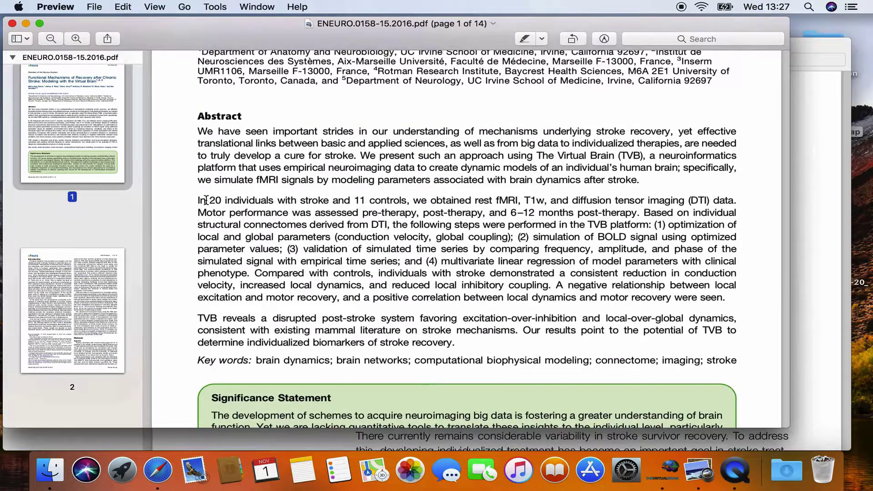
pyautogui.scroll(-1, 206, 200)
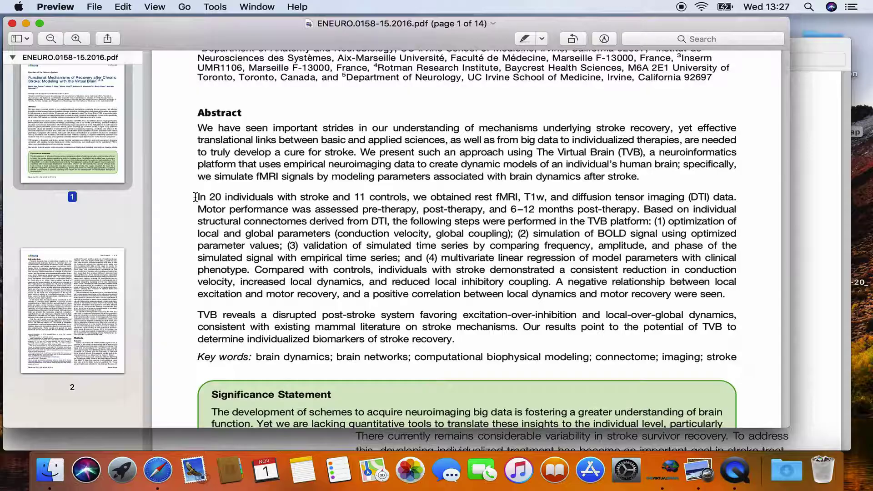
pyautogui.moveTo(195, 197); pyautogui.dragTo(410, 196)
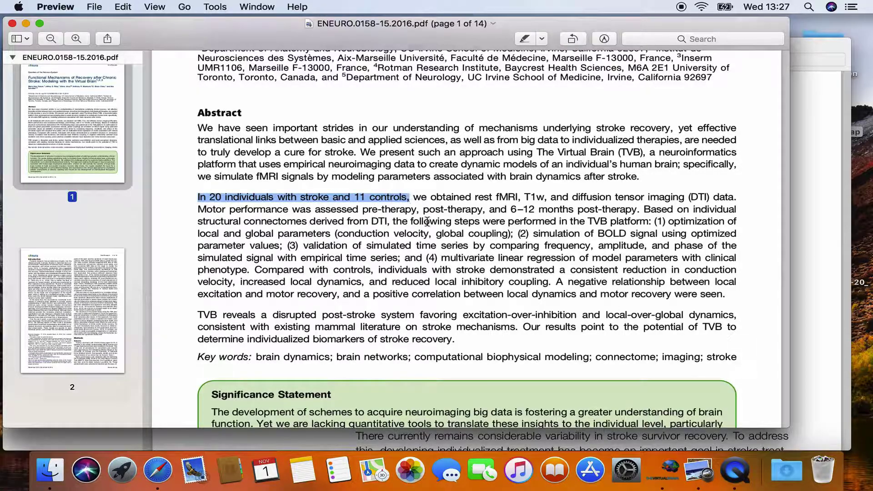
# Step: Read through Table 1 down to Figure 1 on page 4
pyautogui.scroll(-20, 427, 221)
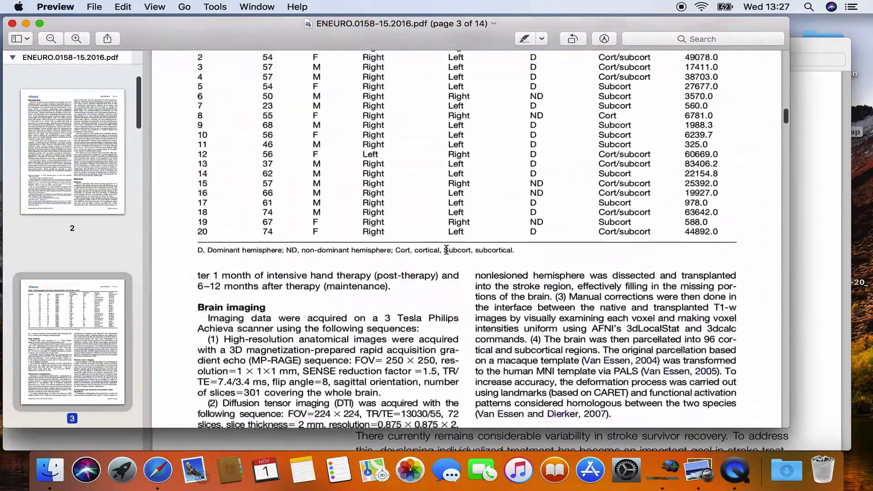
pyautogui.scroll(-5, 446, 250)
pyautogui.scroll(6, 446, 250)
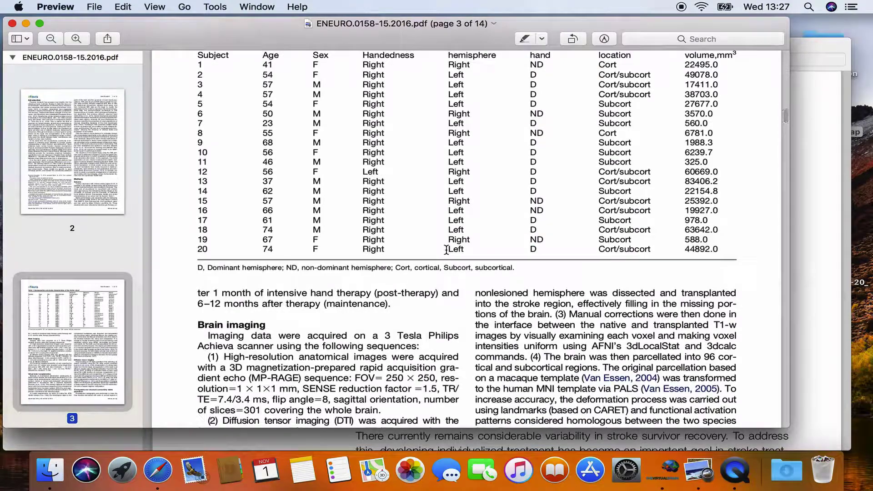
pyautogui.scroll(2, 446, 249)
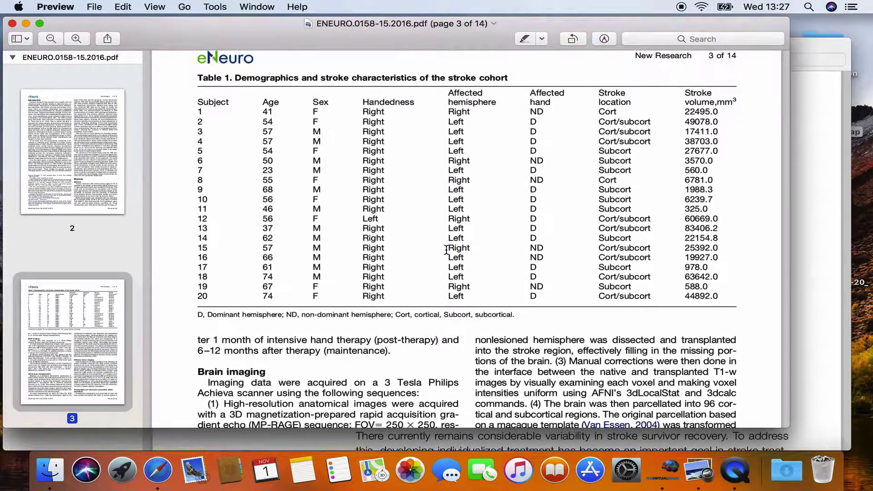
pyautogui.scroll(-12, 446, 249)
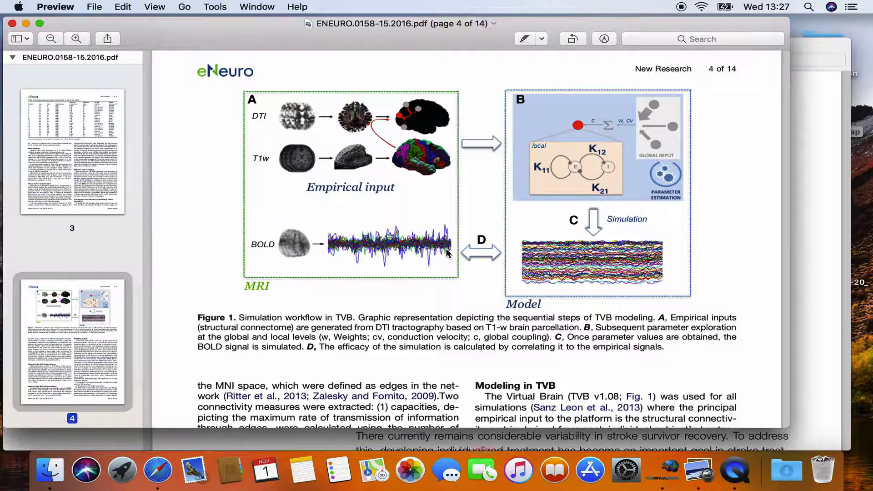
# Step: Scroll past Figure 1 and the page 5 model equations to Figure 3 on page 6
pyautogui.scroll(-5, 447, 253)
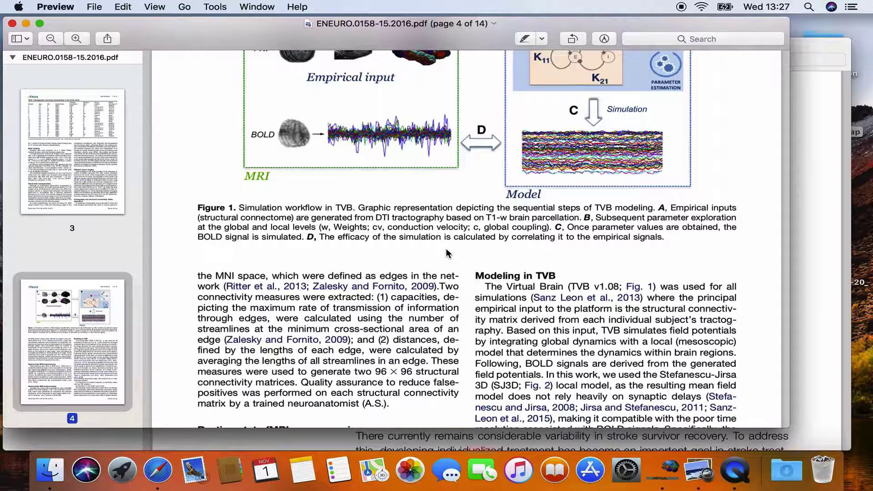
pyautogui.scroll(-15, 447, 252)
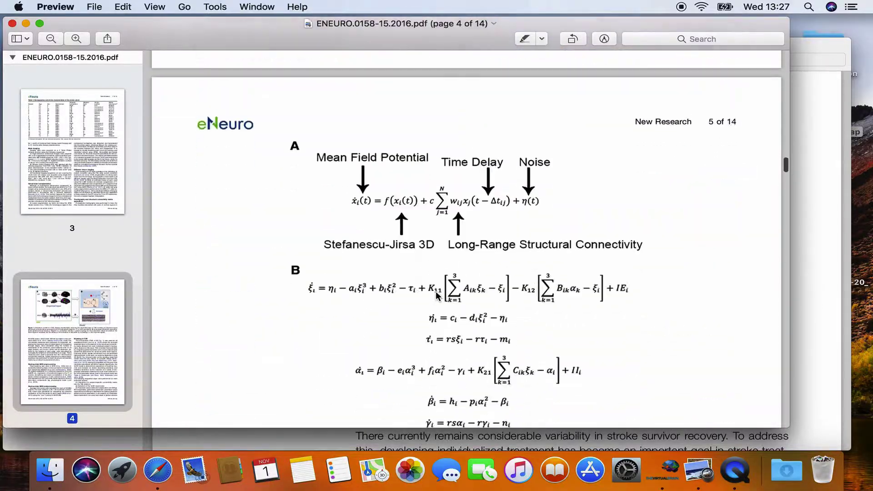
pyautogui.scroll(-20, 435, 291)
pyautogui.scroll(15, 436, 291)
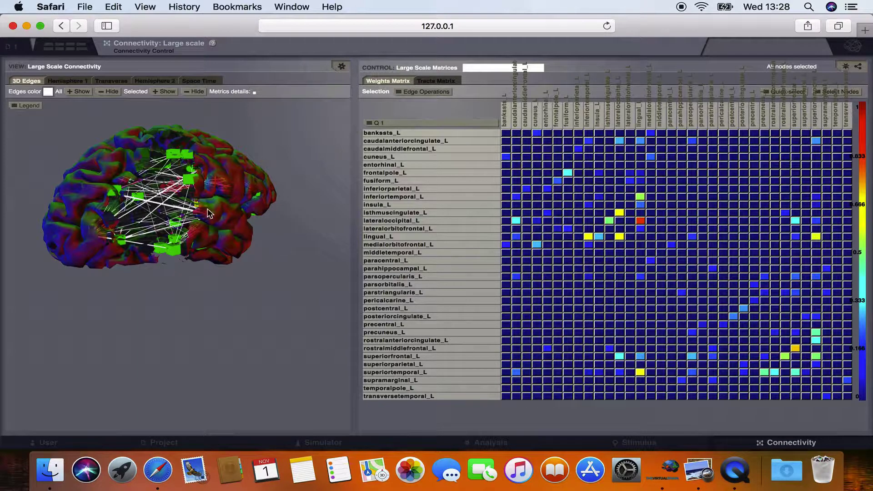
# Step: Rotate the 3D brain and identify the postcentral_L, inferiortemporal_L and supramarginal_L nodes
pyautogui.moveTo(279, 240); pyautogui.dragTo(217, 224)
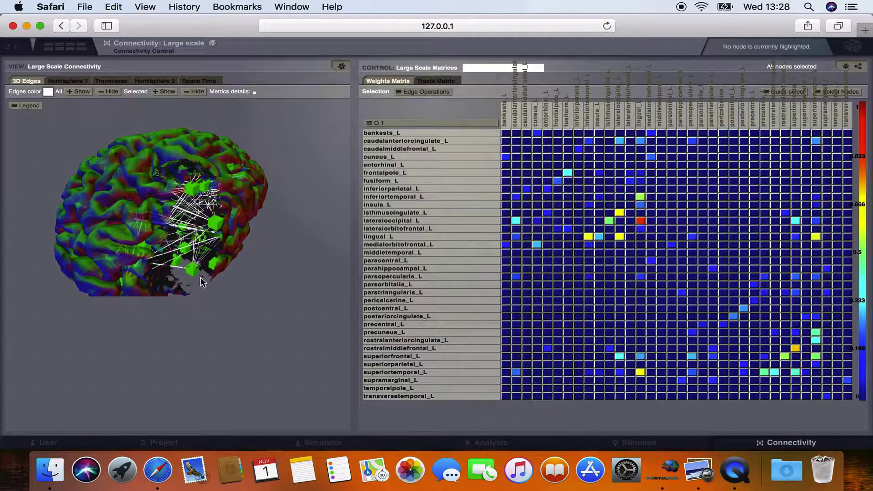
pyautogui.click(186, 191)
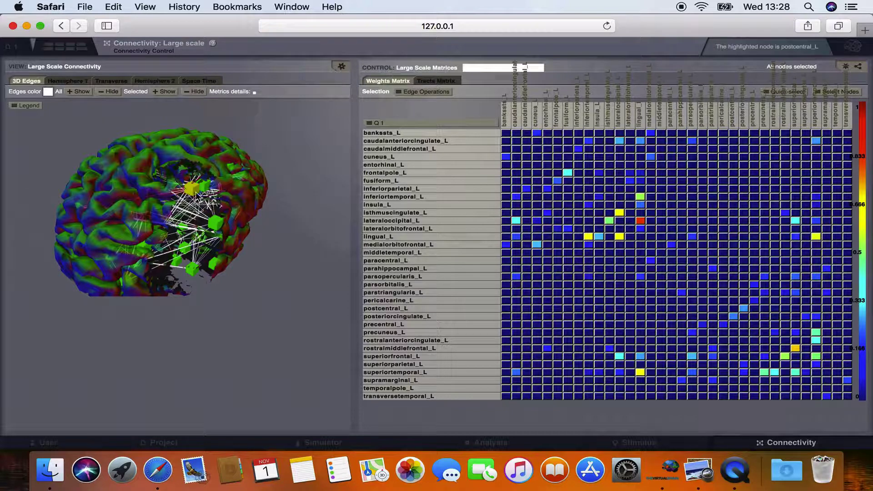
pyautogui.click(194, 268)
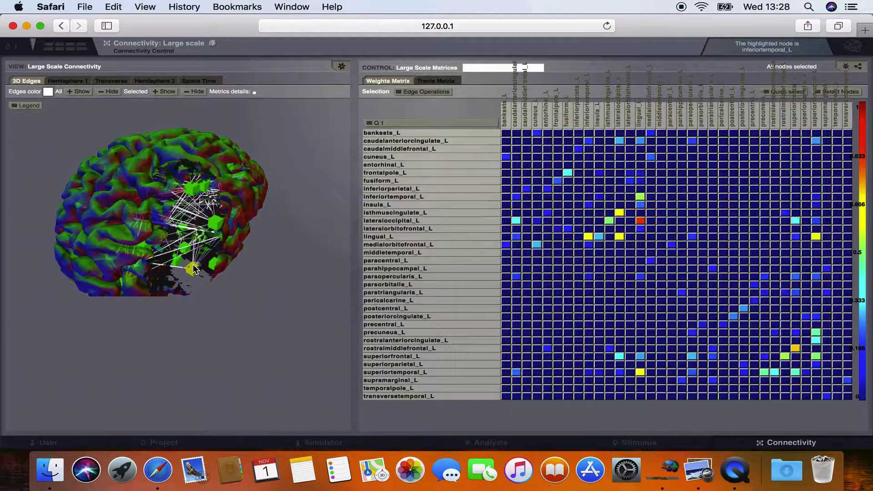
pyautogui.click(215, 222)
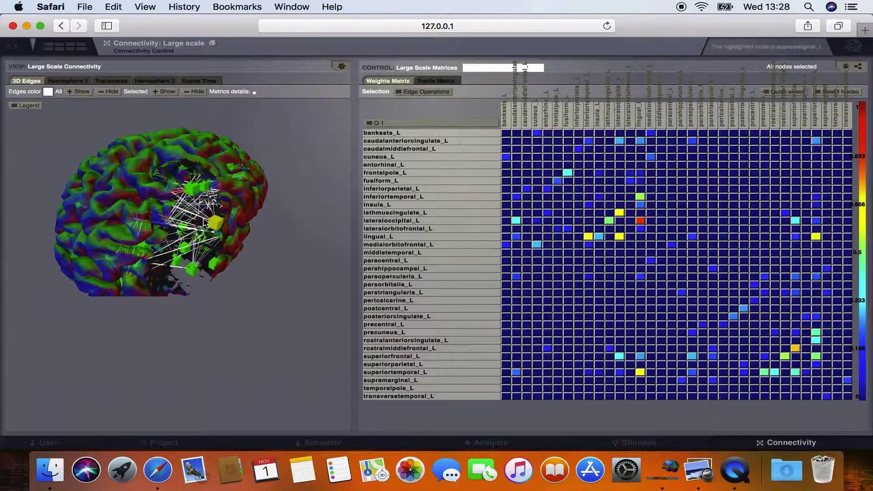
pyautogui.click(190, 189)
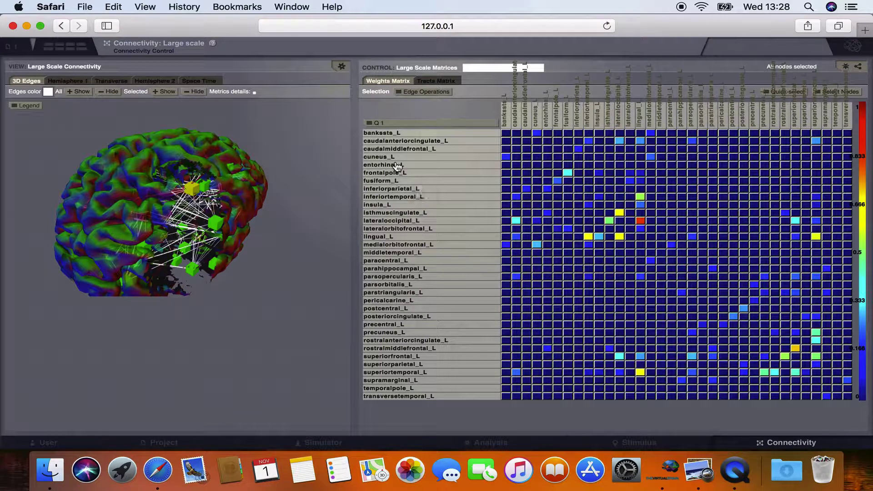
# Step: Deselect the inferiortemporal_L, postcentral_L and supramarginal_L rows and hide the other selected nodes' edges
pyautogui.click(400, 197)
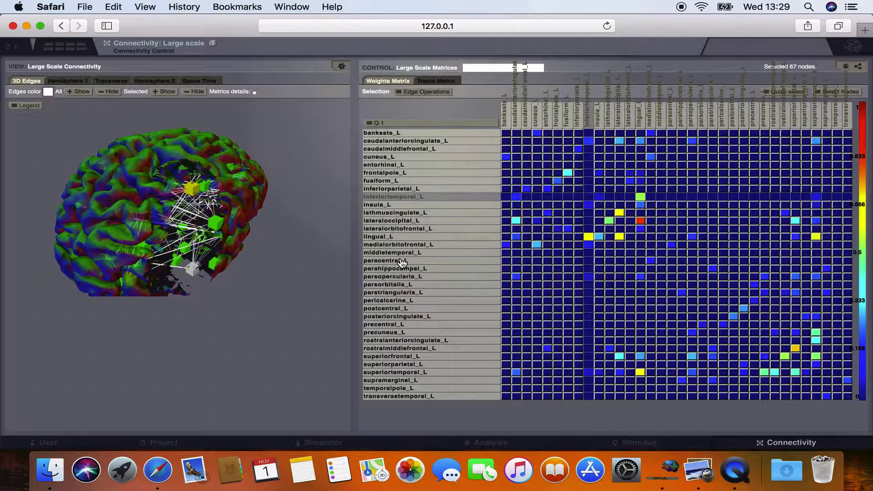
pyautogui.click(386, 311)
pyautogui.click(391, 380)
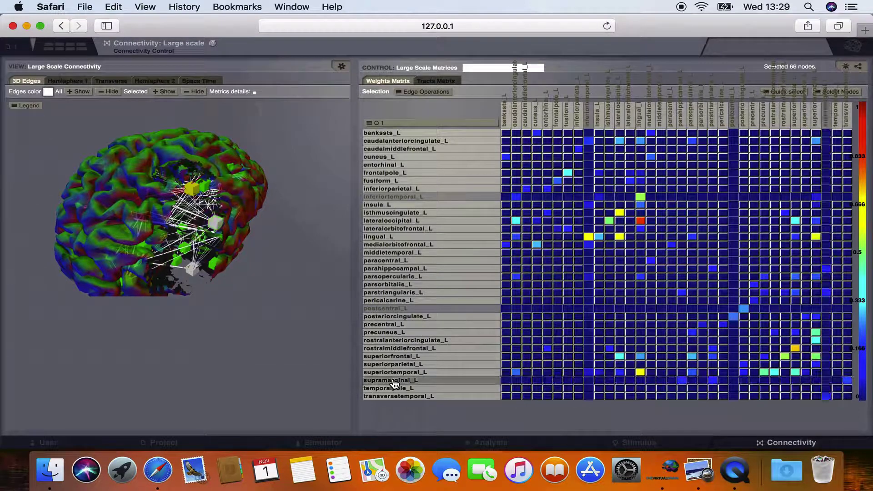
pyautogui.click(194, 91)
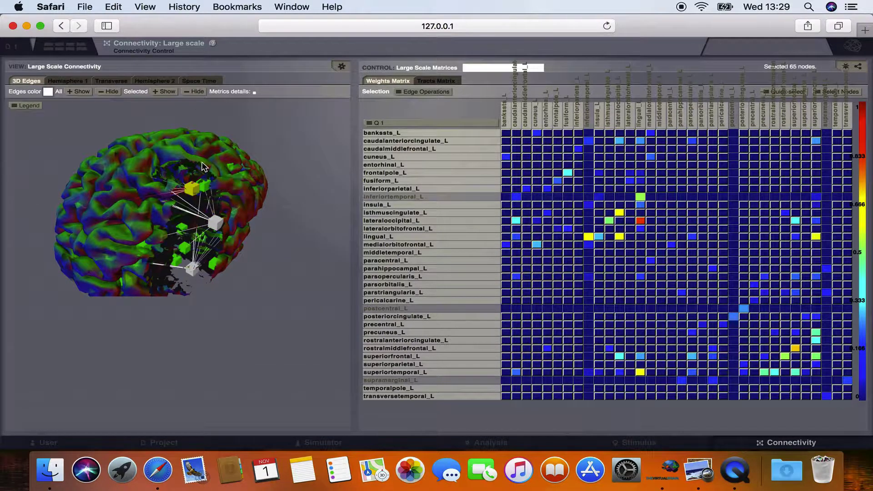
pyautogui.moveTo(191, 188); pyautogui.dragTo(225, 135)
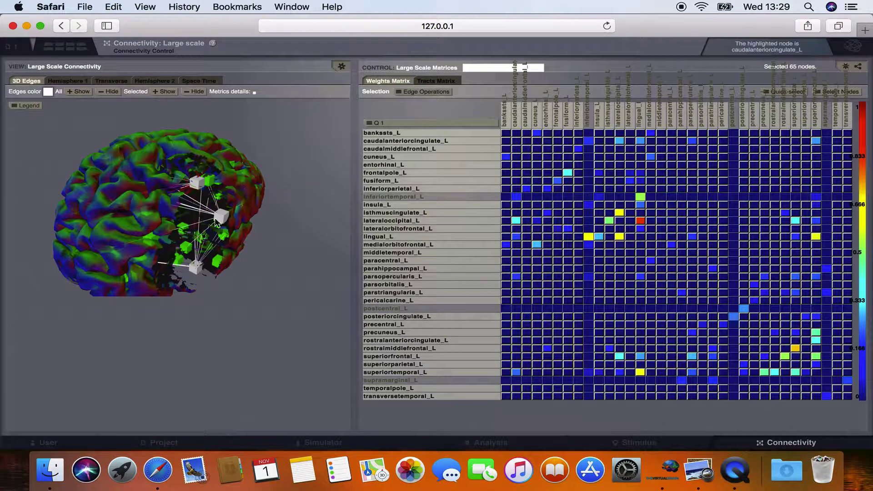
# Step: Cut the incoming and outgoing connections of inferiortemporal_L and postcentral_L in the weights matrix
pyautogui.click(506, 200)
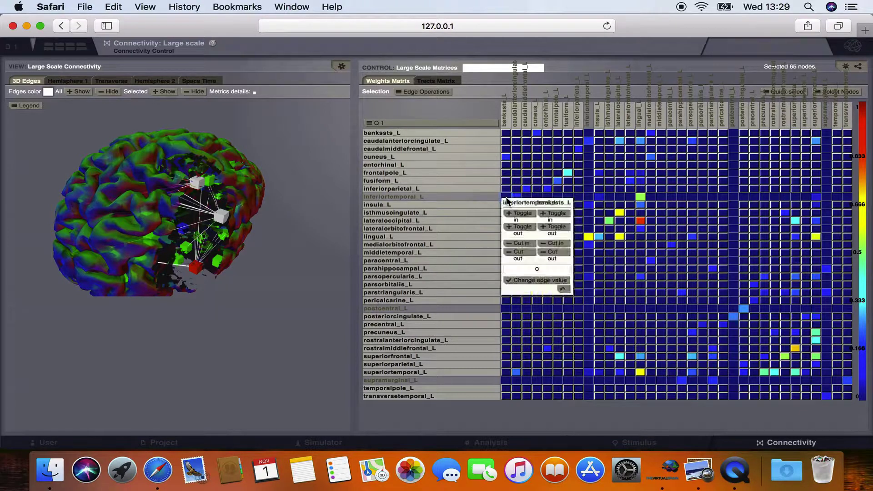
pyautogui.click(525, 245)
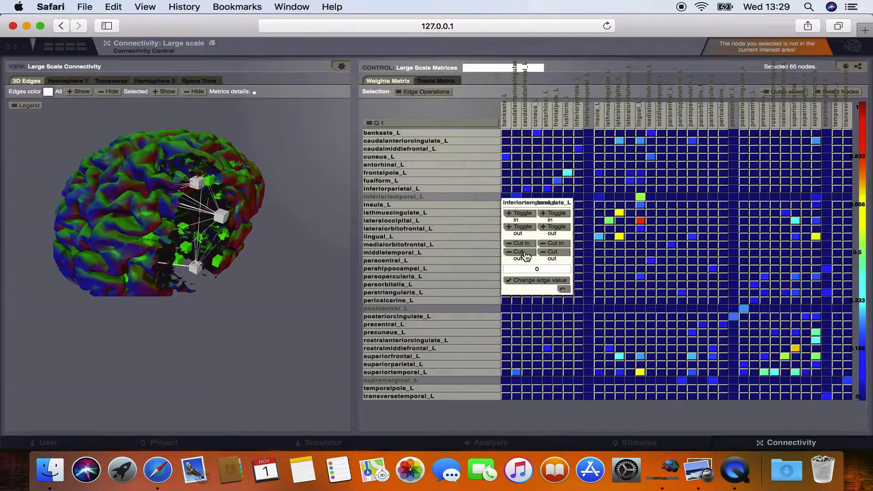
pyautogui.click(523, 254)
pyautogui.click(507, 310)
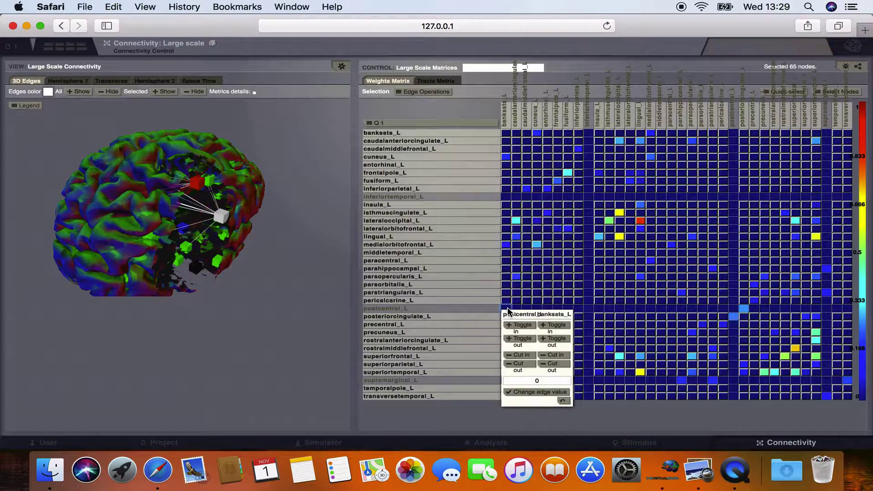
pyautogui.click(521, 356)
pyautogui.click(522, 366)
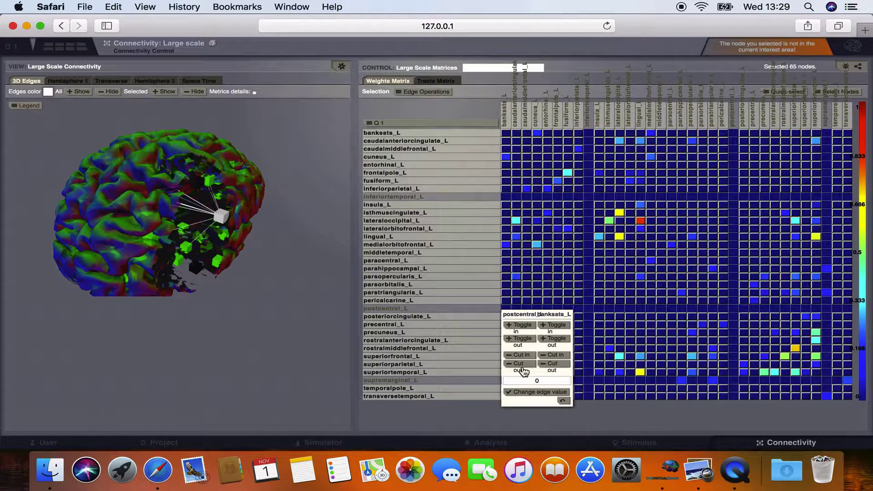
pyautogui.click(471, 405)
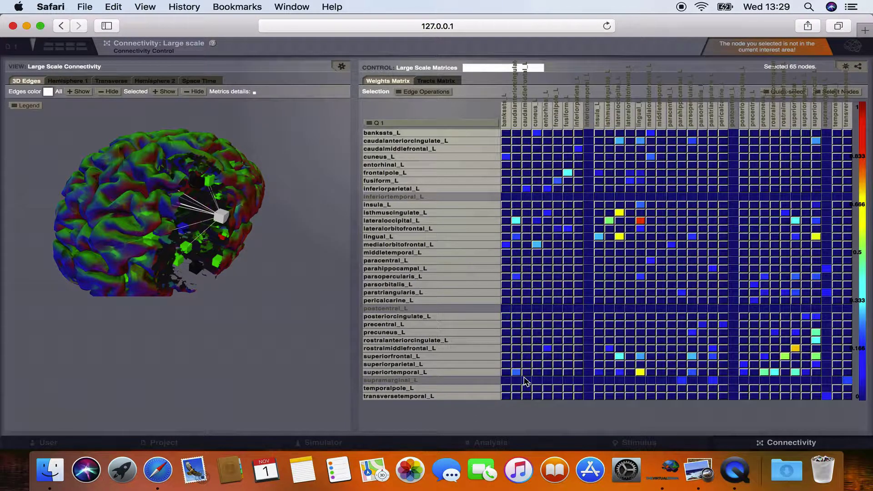
# Step: Cut supramarginal_L's incoming connections and show the remaining edges on the 3D brain
pyautogui.click(506, 380)
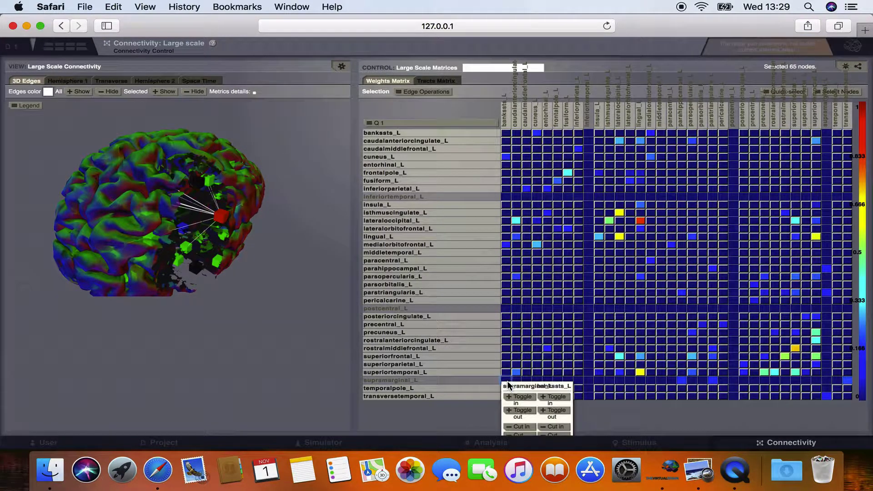
pyautogui.click(519, 427)
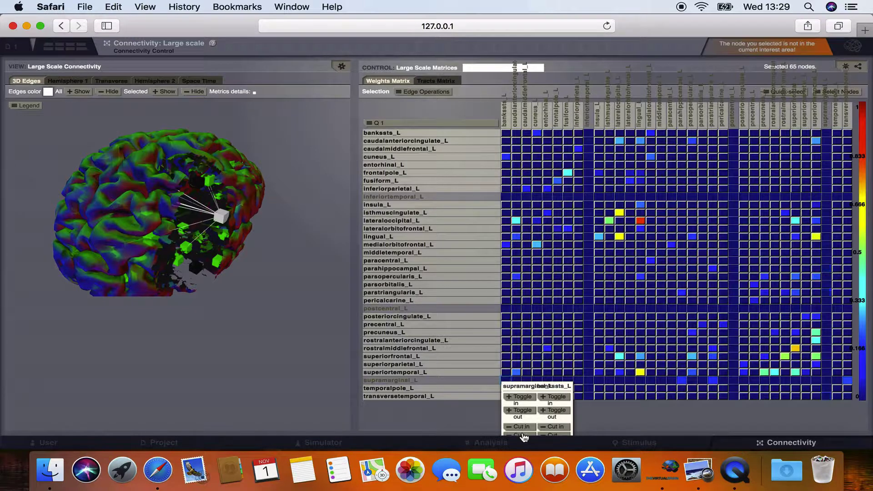
pyautogui.click(483, 426)
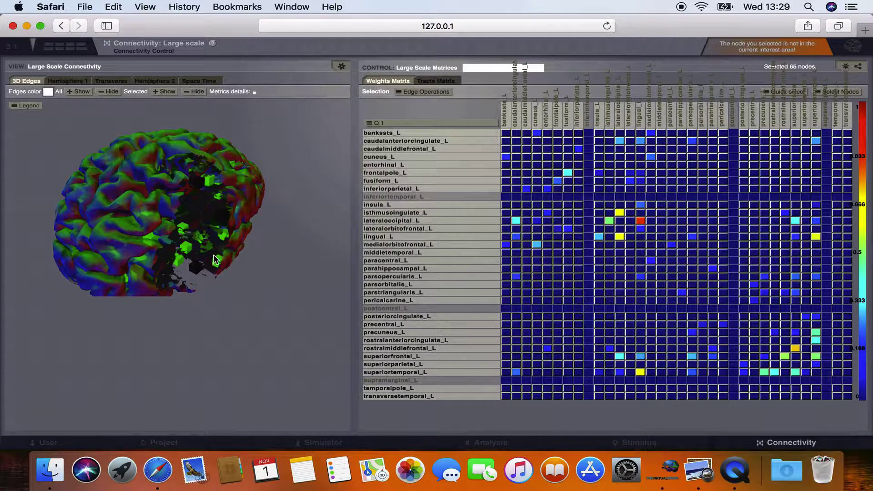
pyautogui.click(84, 92)
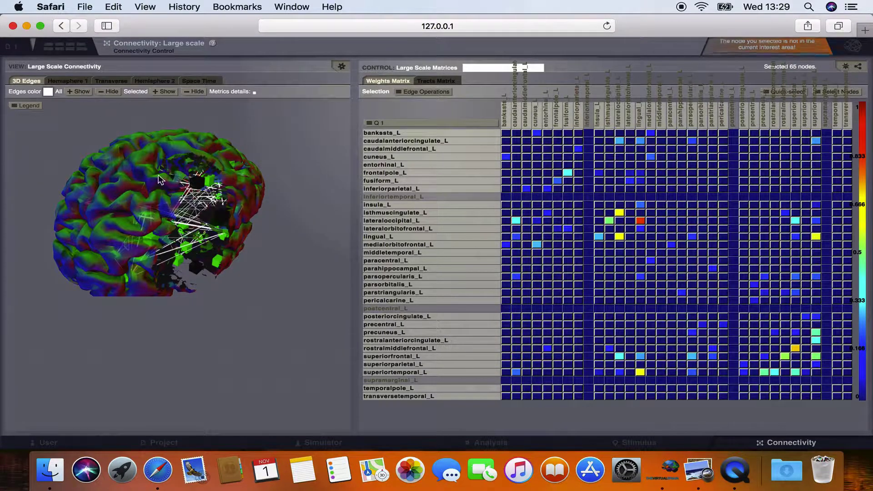
pyautogui.moveTo(200, 228); pyautogui.dragTo(233, 229)
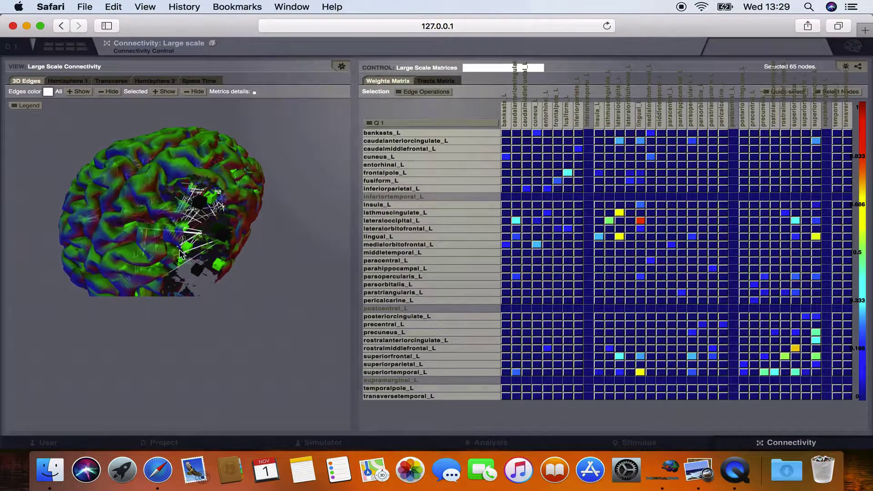
# Step: Name the edited connectivity 'stroke' and go to the Simulator page
pyautogui.click(480, 67)
pyautogui.write('stroke')
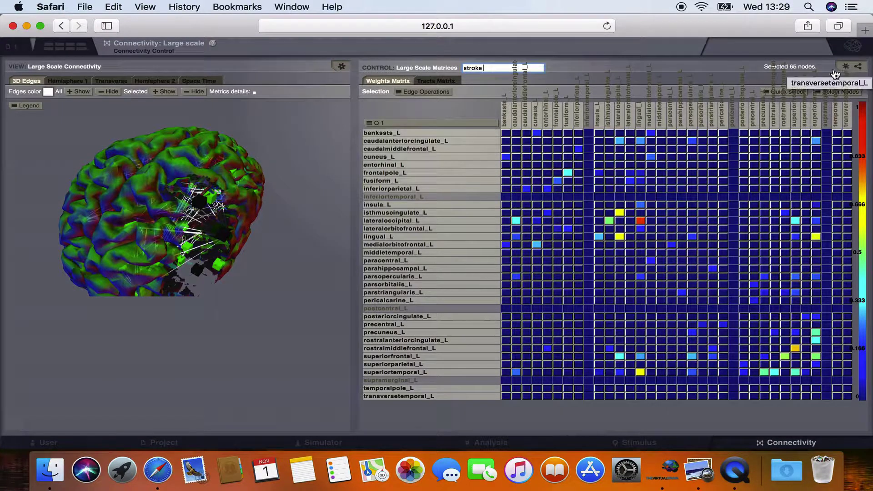
pyautogui.click(335, 445)
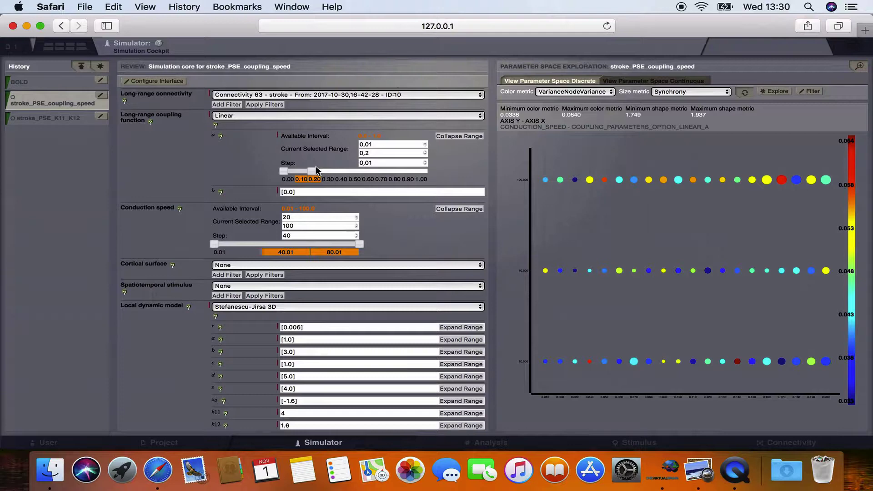
# Step: Inspect the coupling a and Conduction speed range fields, then bring up the Color metric choices
pyautogui.doubleClick(378, 145)
pyautogui.click(383, 145)
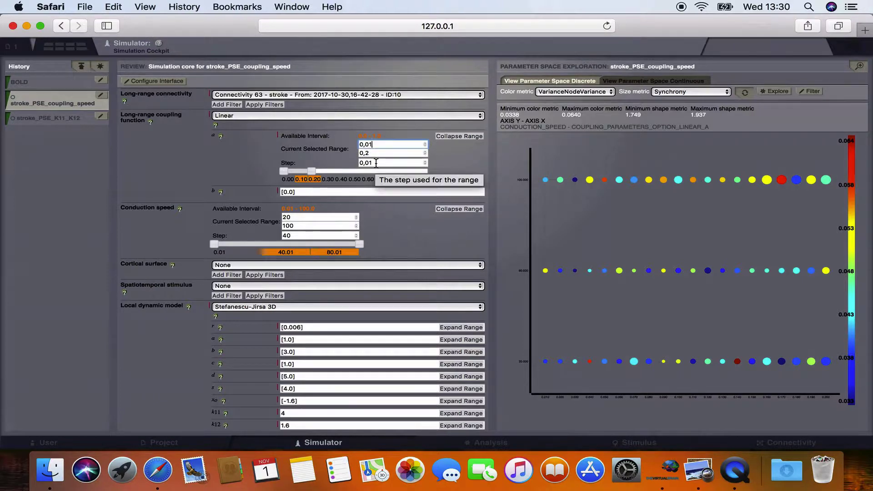
pyautogui.click(145, 213)
pyautogui.doubleClick(145, 212)
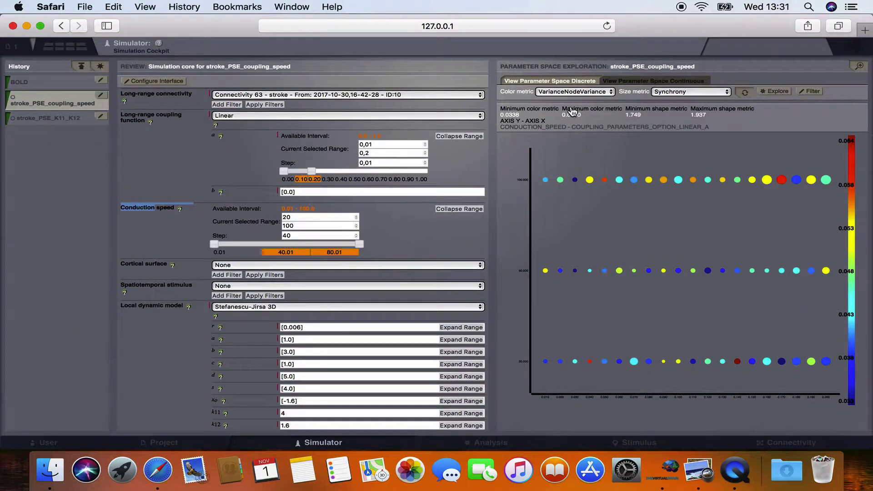
pyautogui.click(573, 92)
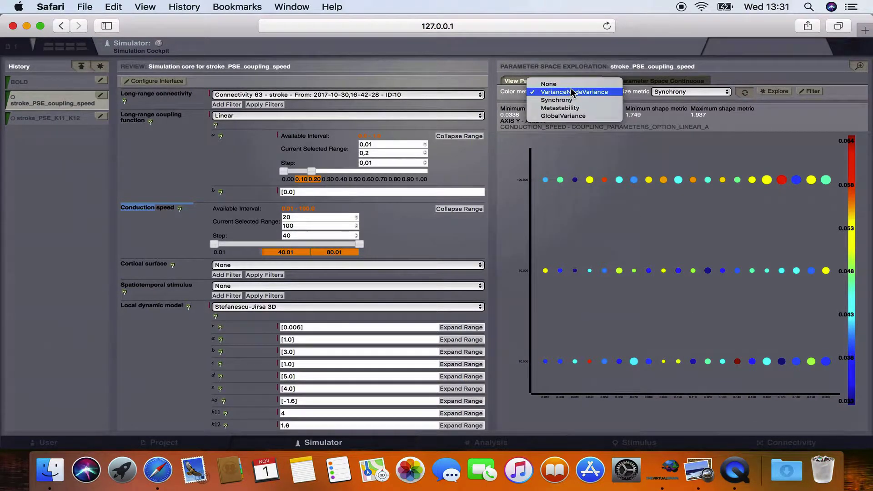
# Step: Choose GlobalVariance as the colour metric and refresh the exploration plot
pyautogui.click(574, 116)
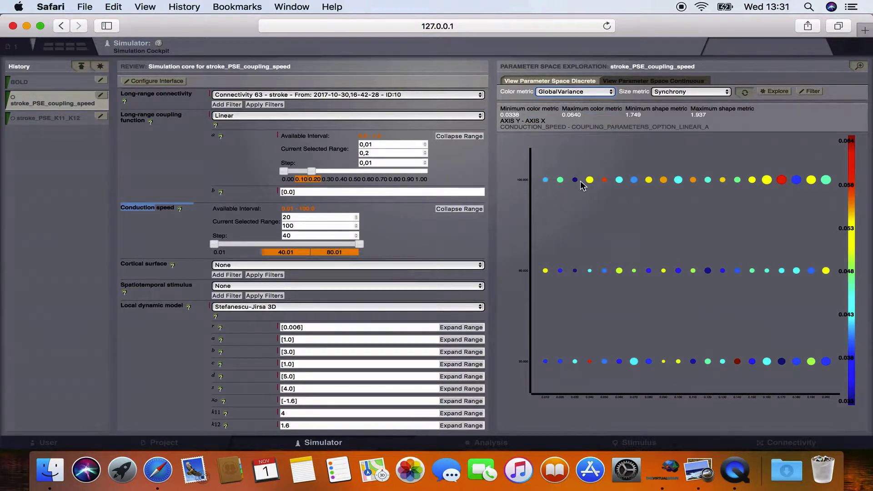
pyautogui.click(744, 94)
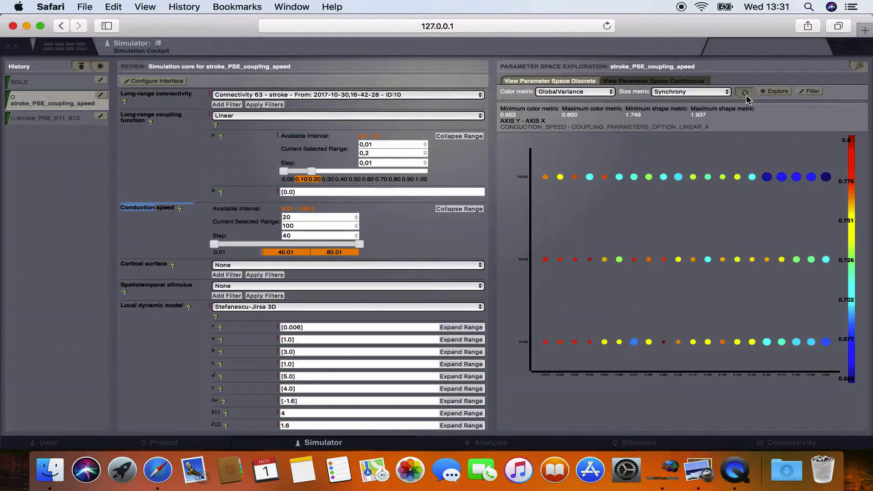
# Step: Plot a red grid point's region time series in the SVG/d3 visualizer, raise its scaling, and go back
pyautogui.click(590, 258)
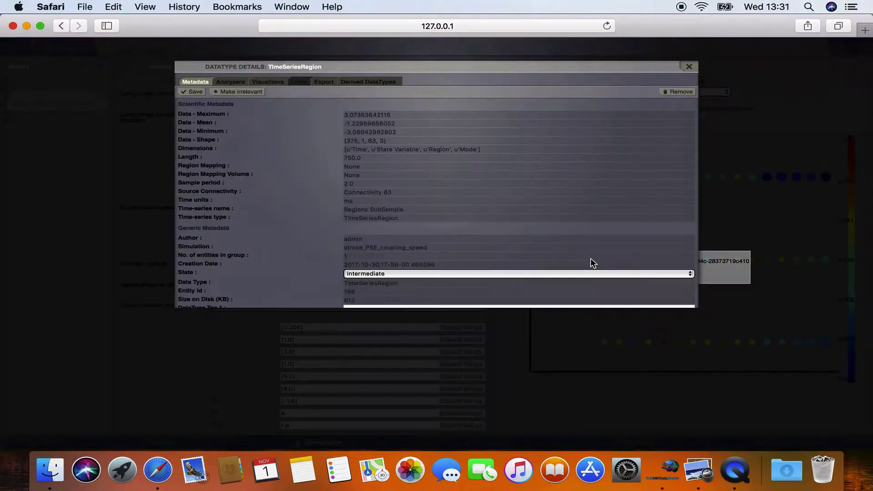
pyautogui.click(268, 82)
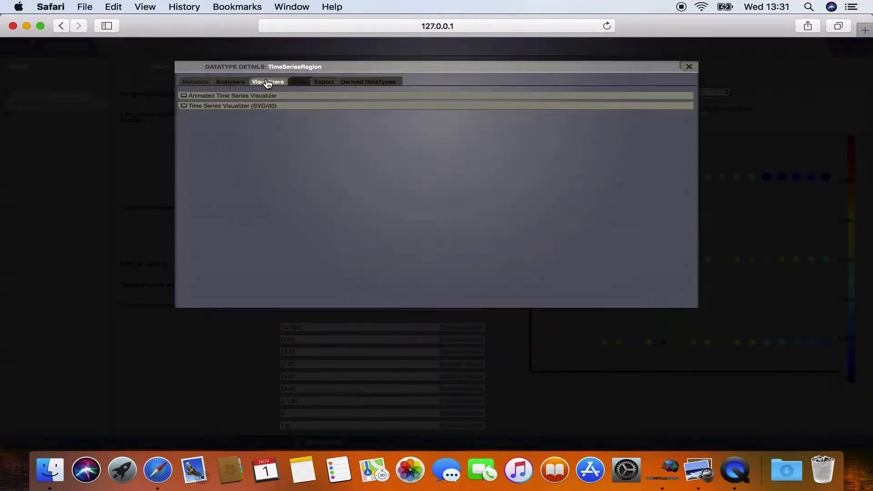
pyautogui.click(266, 106)
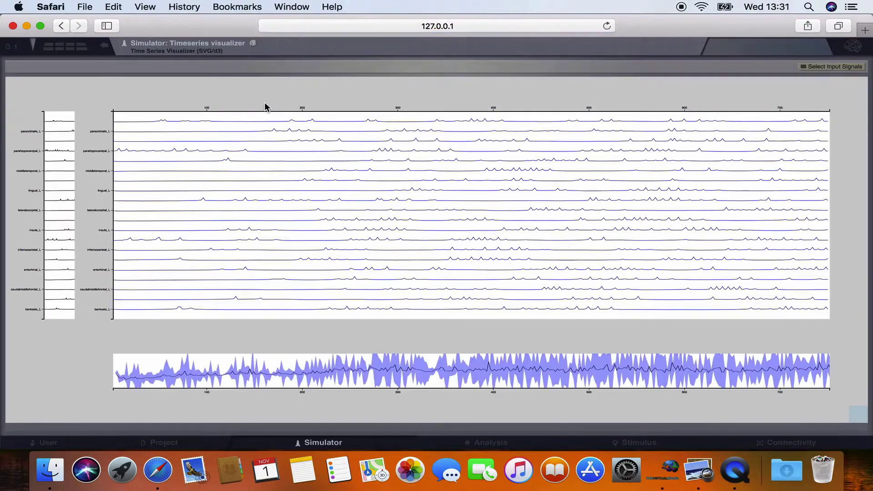
pyautogui.click(852, 46)
pyautogui.moveTo(809, 69); pyautogui.dragTo(817, 69)
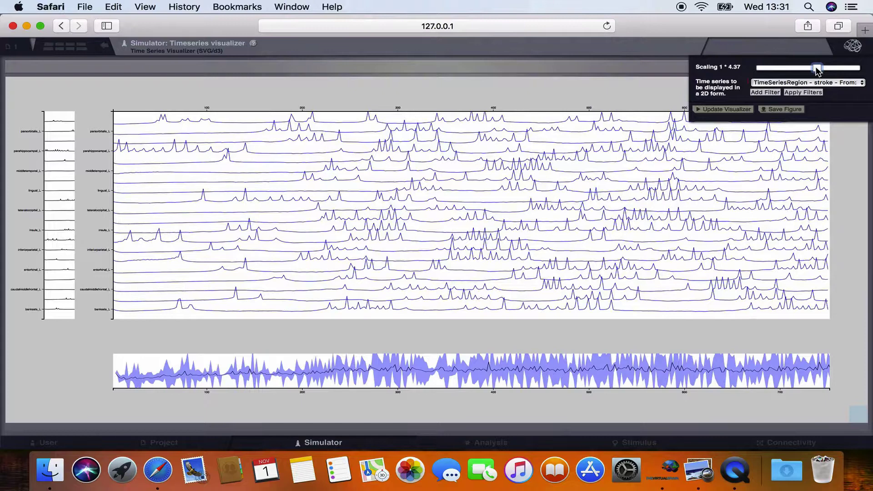
pyautogui.click(105, 47)
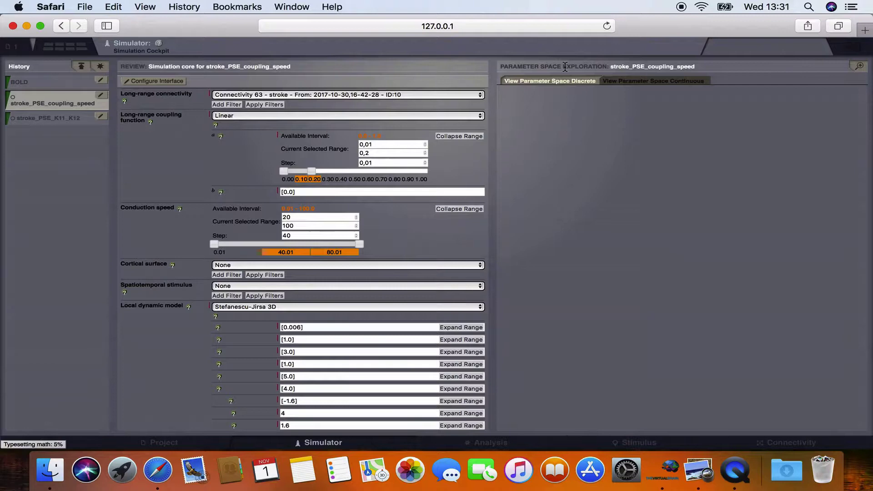
# Step: Show the continuous parameter-space heat map coloured by GlobalVariance, then bring Preview's paper forward
pyautogui.click(622, 82)
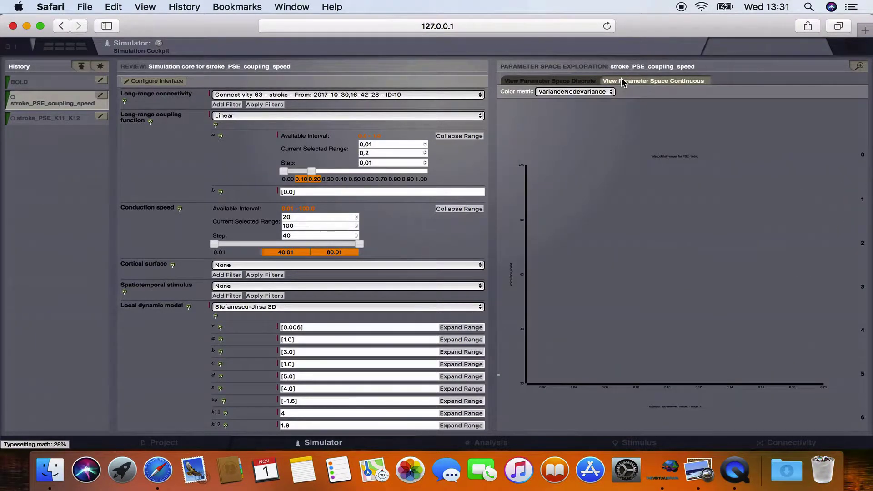
pyautogui.click(597, 92)
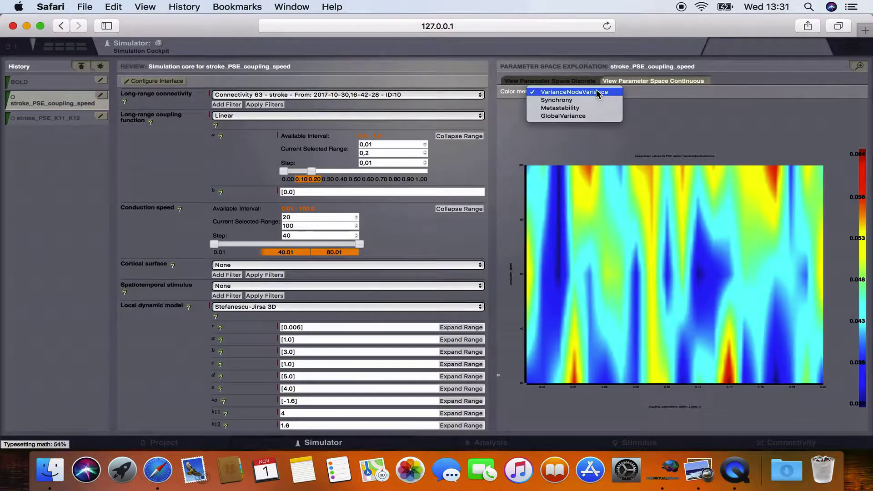
pyautogui.click(587, 116)
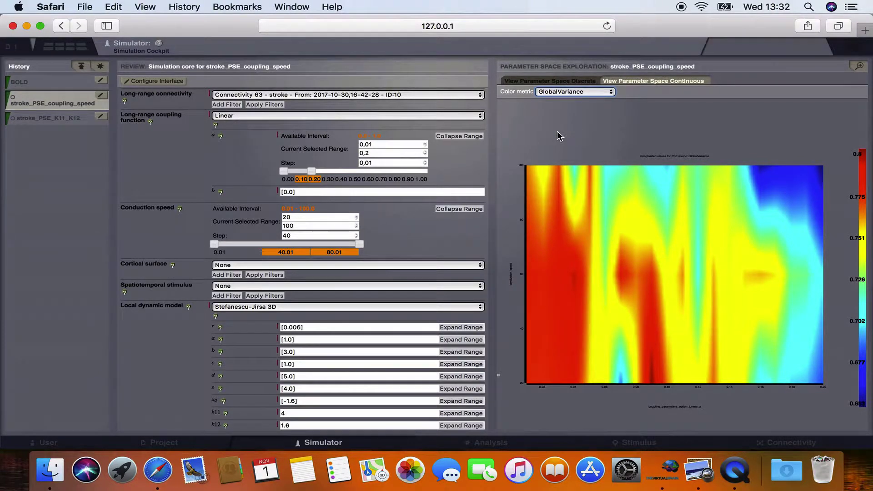
pyautogui.hotkey('ctrl', 'Right')
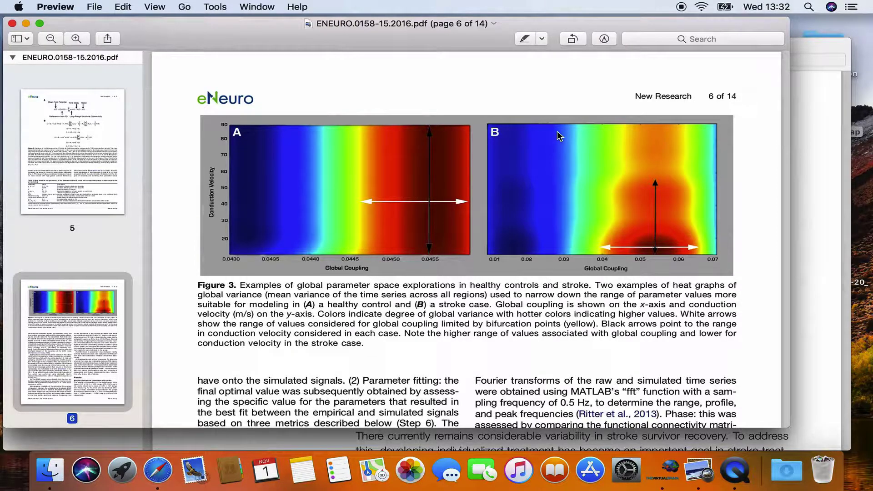
pyautogui.hotkey('ctrl', 'Left')
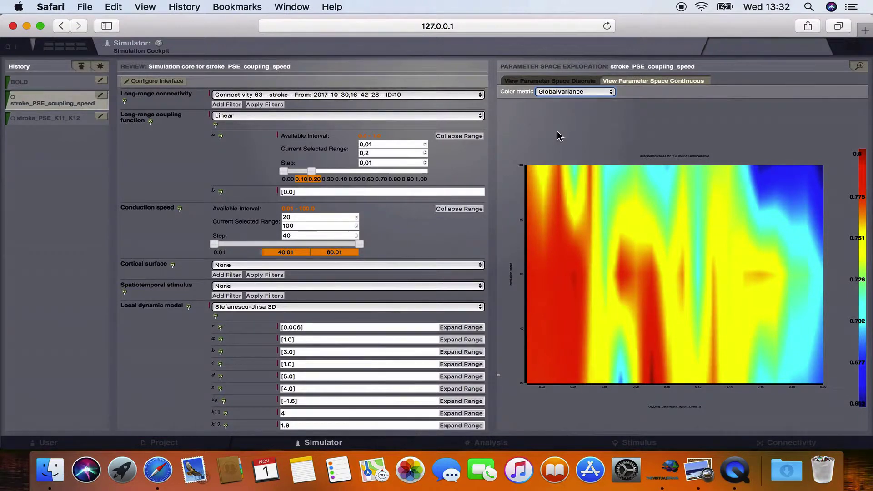
pyautogui.hotkey('ctrl', 'Right')
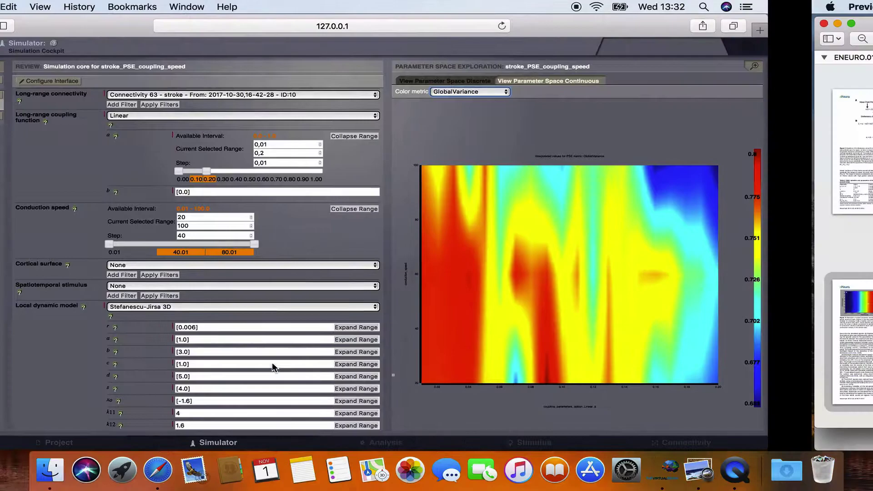
pyautogui.scroll(-10, 318, 337)
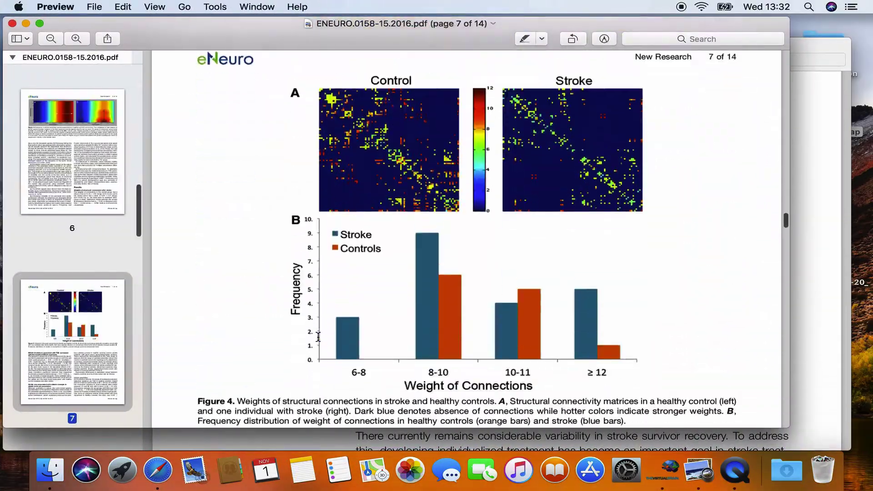
pyautogui.scroll(-15, 319, 337)
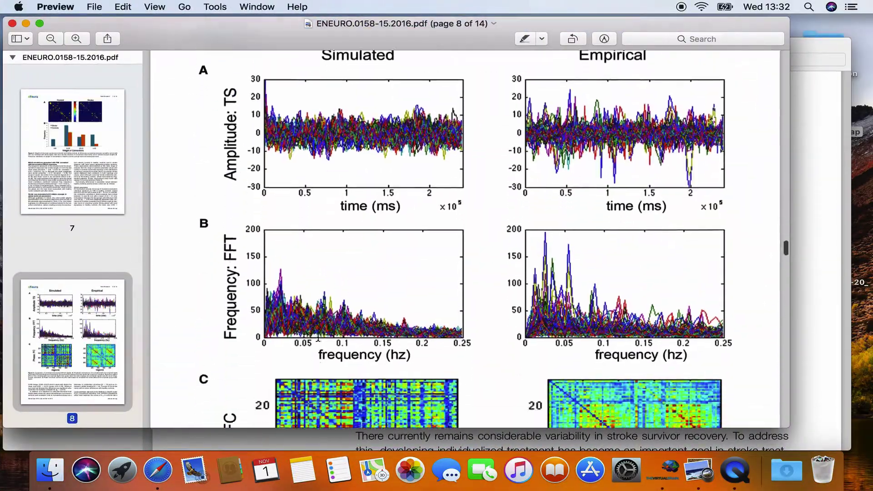
pyautogui.scroll(-5, 319, 338)
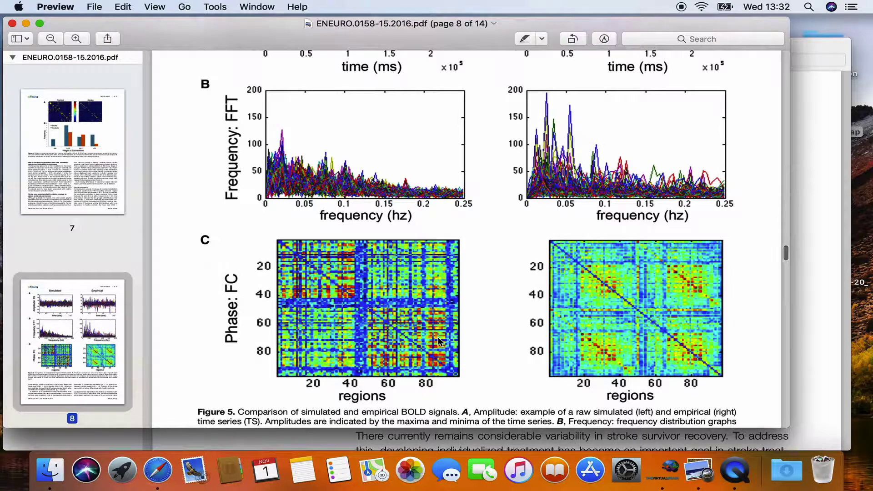
pyautogui.hotkey('ctrl', 'Right')
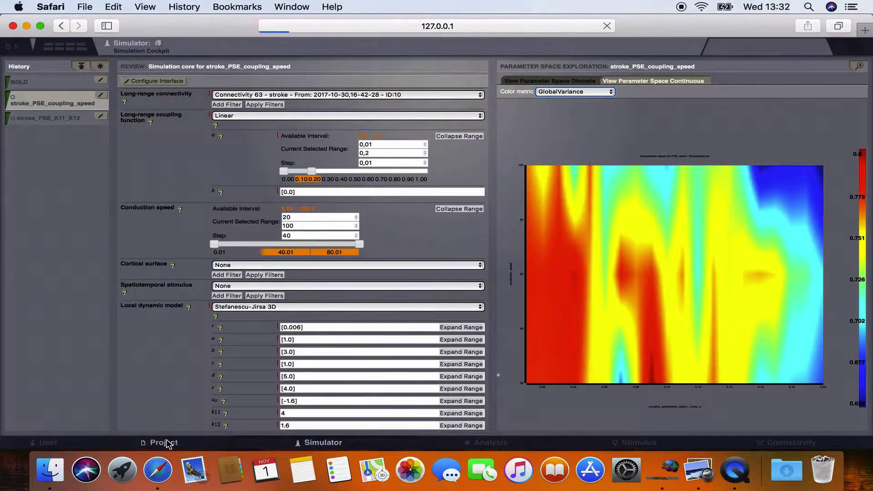
# Step: Plot the project's TimeSeriesRegion result in the Time Series Visualizer (SVG/d3)
pyautogui.click(164, 442)
pyautogui.click(284, 79)
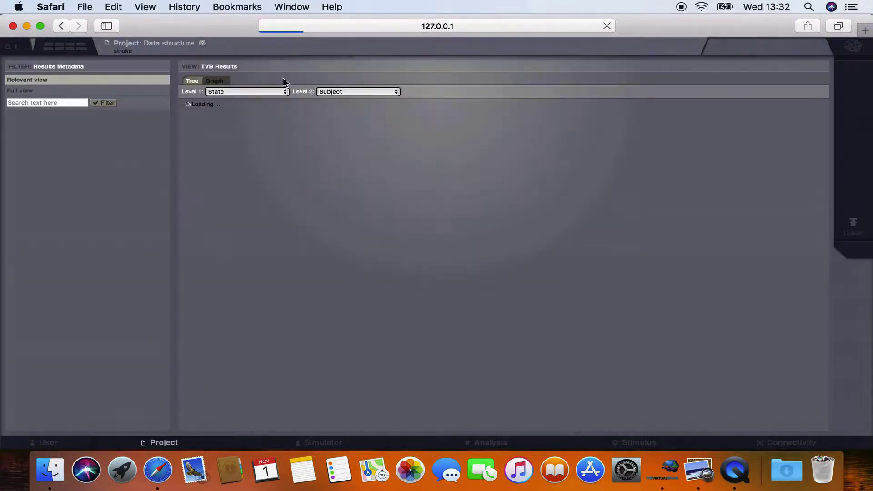
pyautogui.click(279, 129)
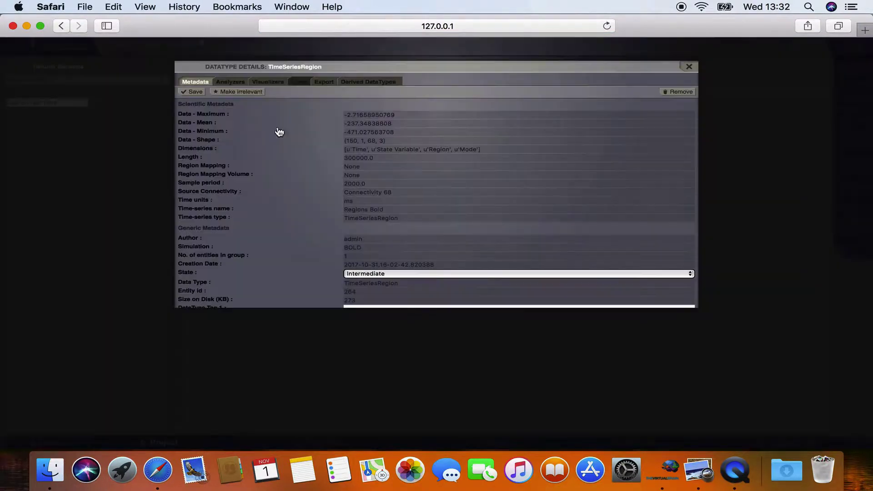
pyautogui.click(276, 84)
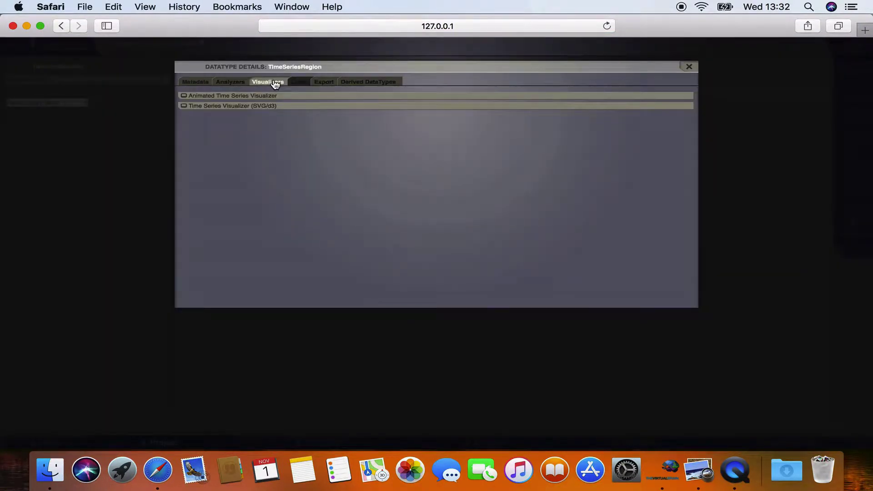
pyautogui.click(262, 106)
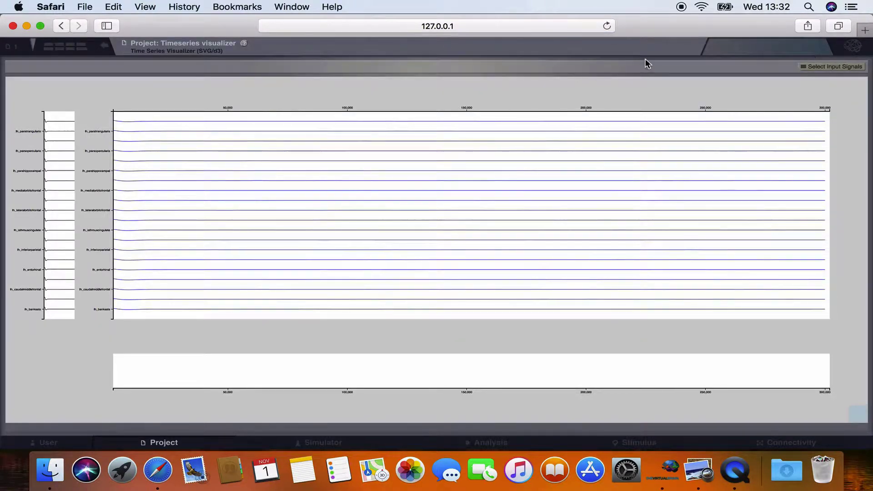
# Step: Increase the traces' Scaling slider so oscillations are visible, then return to the data structure
pyautogui.click(858, 49)
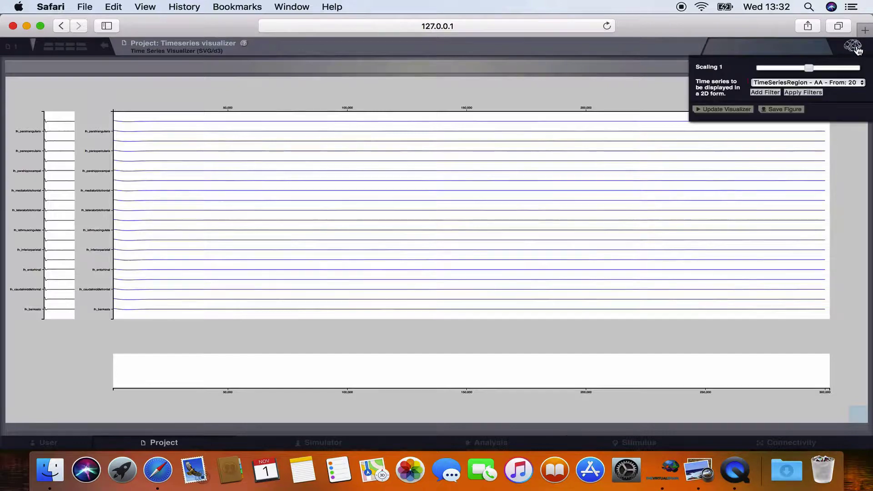
pyautogui.moveTo(810, 68); pyautogui.dragTo(839, 71)
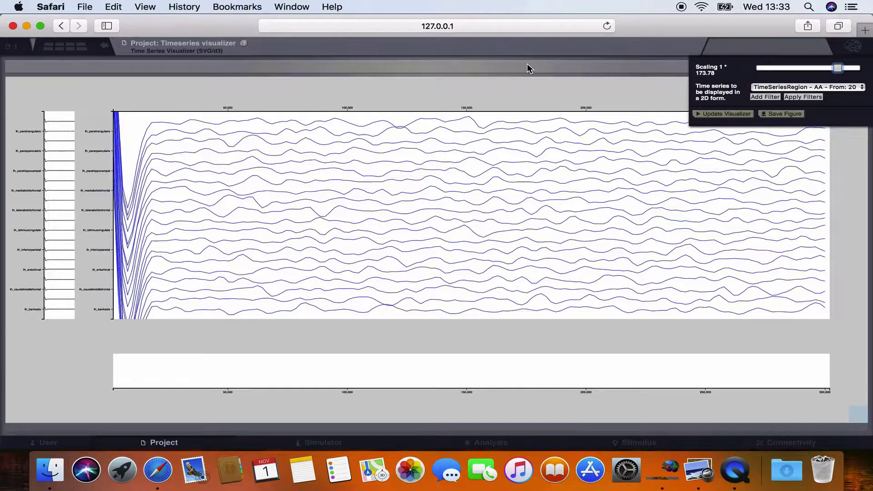
pyautogui.click(105, 46)
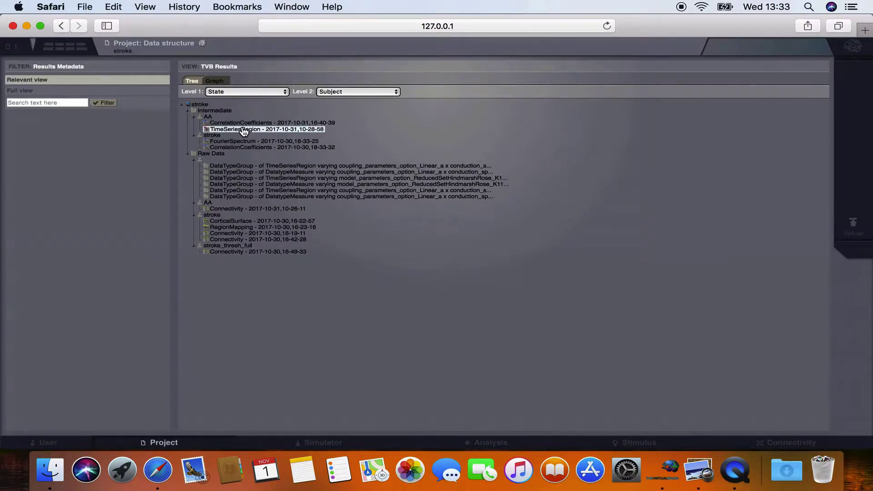
# Step: Check the analyzers available for TimeSeriesRegion, then close its details
pyautogui.click(244, 131)
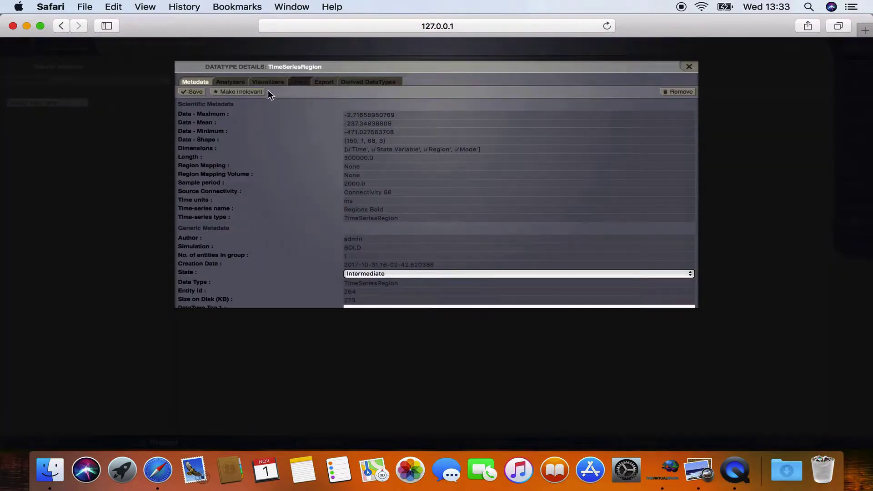
pyautogui.click(231, 83)
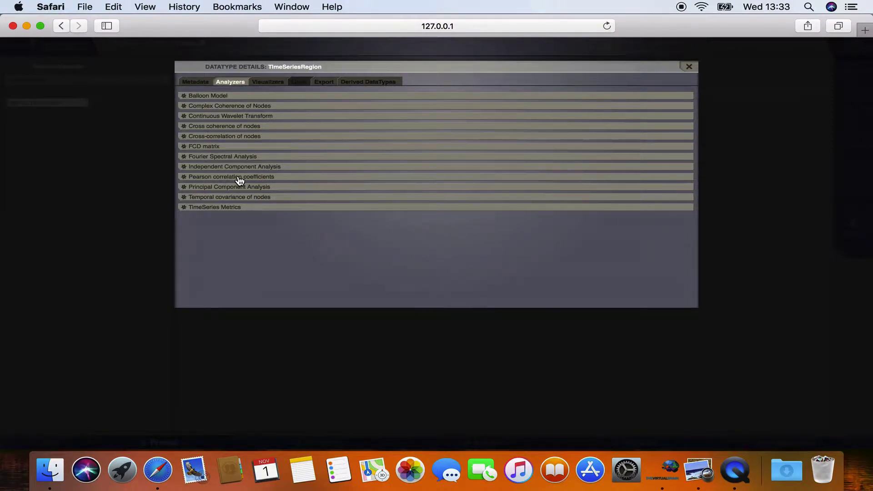
pyautogui.click(689, 67)
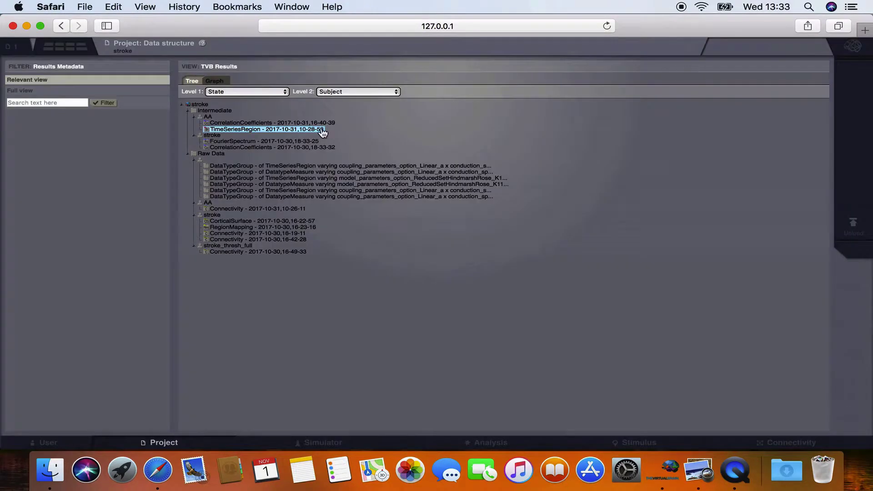
# Step: Display the CorrelationCoefficients matrix plot and switch to the paper's Figure 5 in Preview
pyautogui.click(253, 122)
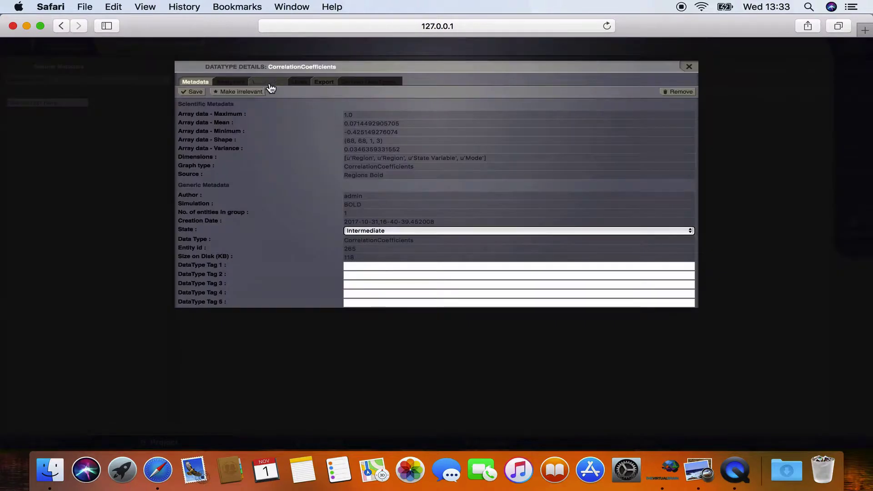
pyautogui.click(270, 85)
pyautogui.click(241, 106)
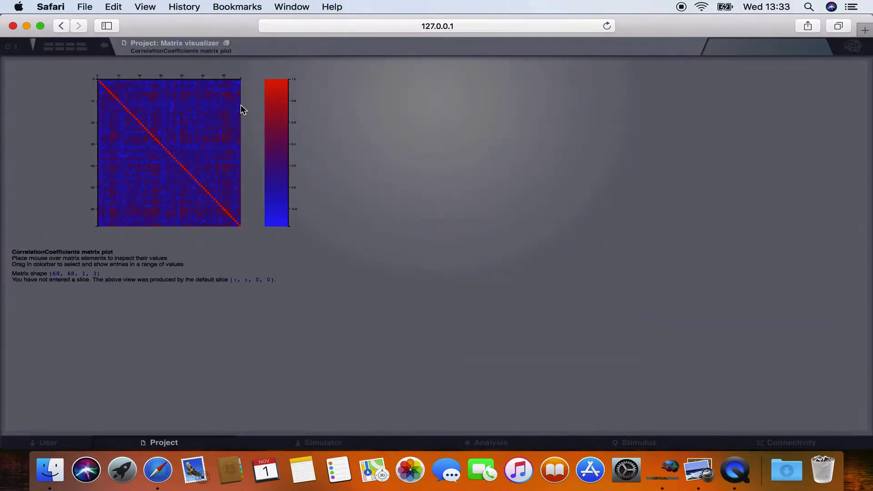
pyautogui.moveTo(224, 226)
pyautogui.hotkey('ctrl', 'Right')
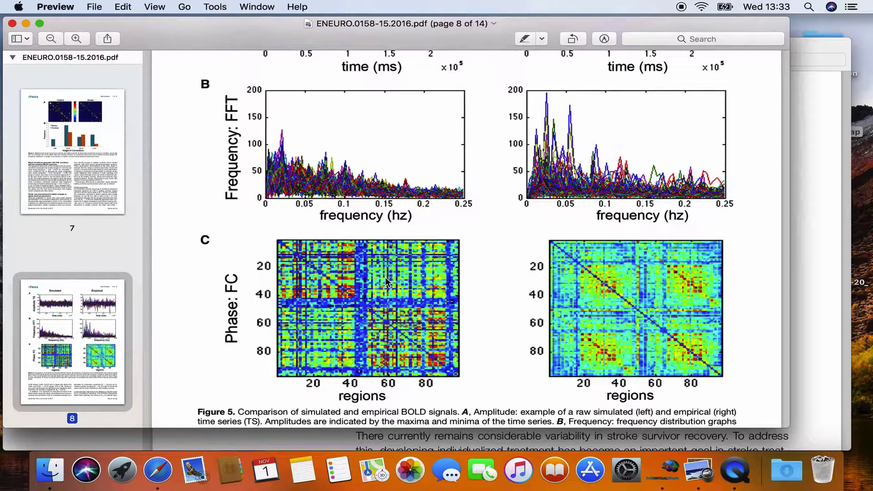
# Step: Scroll the PDF from Table 3 on page 9 to Figure 6 on page 10
pyautogui.scroll(-15, 386, 279)
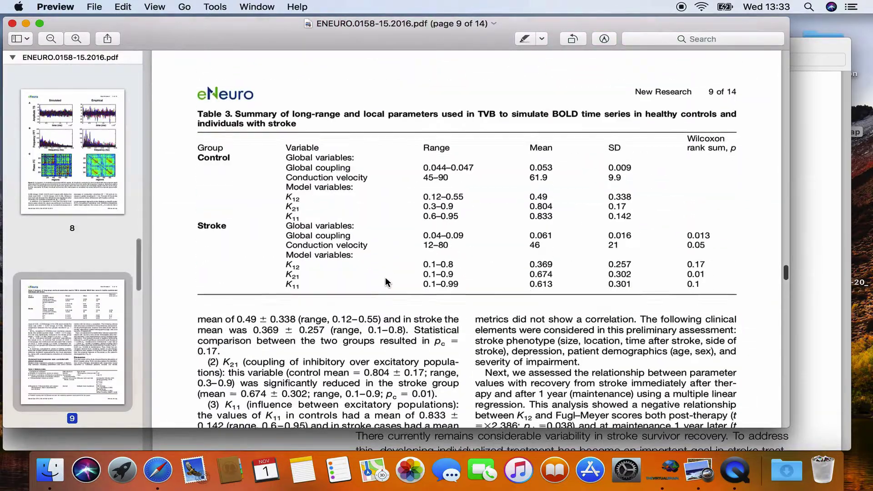
pyautogui.scroll(-5, 385, 282)
pyautogui.scroll(10, 385, 282)
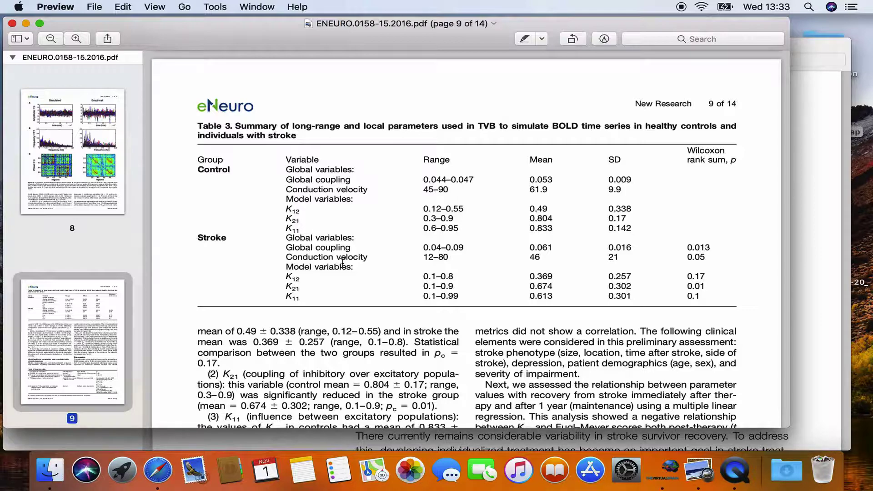
pyautogui.scroll(-20, 342, 264)
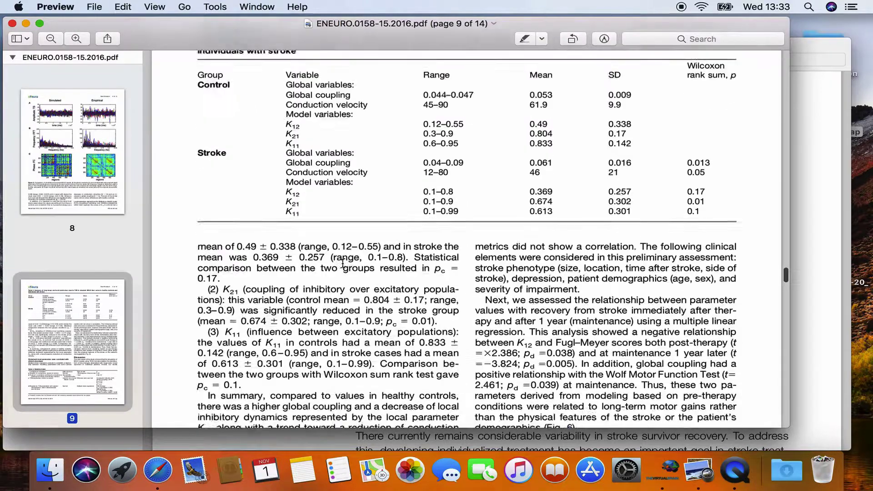
pyautogui.scroll(-2, 343, 263)
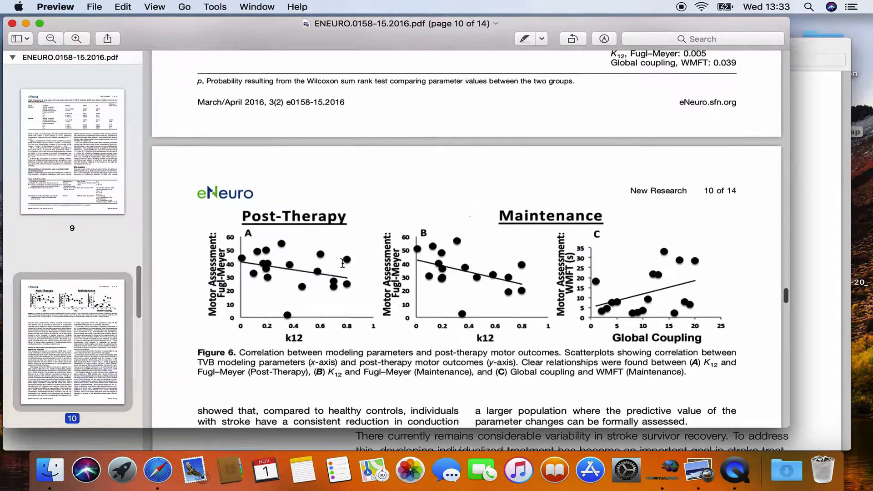